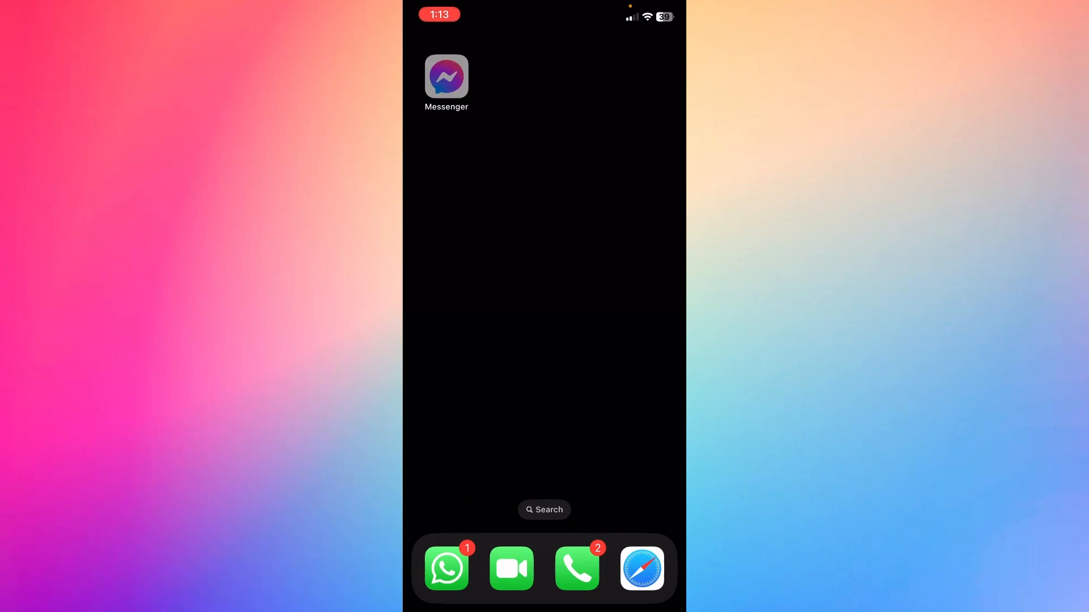
Step: Launch Messenger, glance at the 'Miled, Adam' conversation and return to the Chats list
left_click(447, 78)
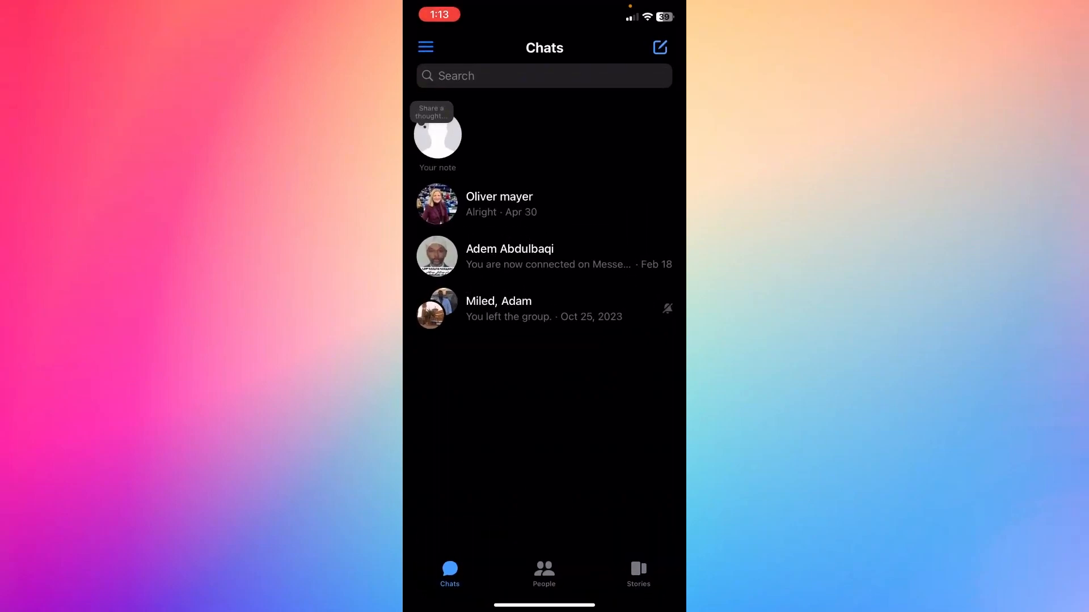
left_click(544, 310)
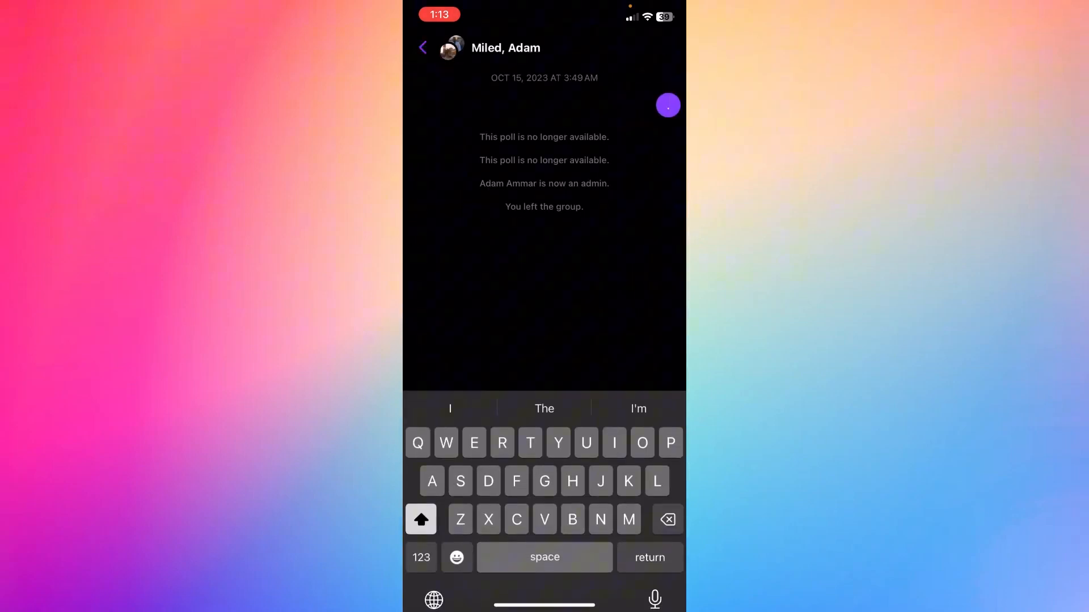
left_click(423, 48)
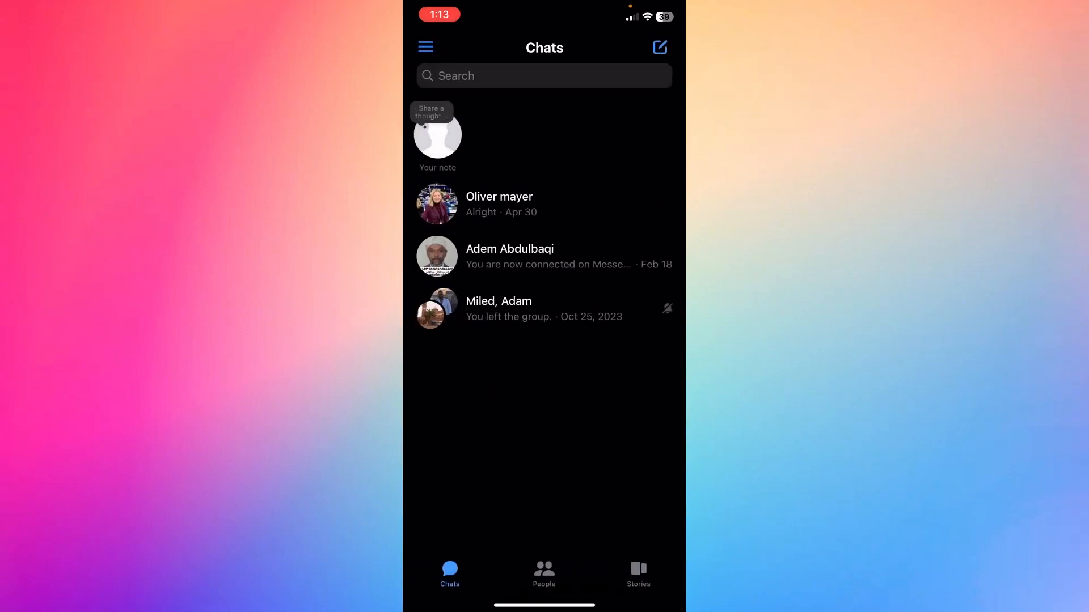
left_click(660, 48)
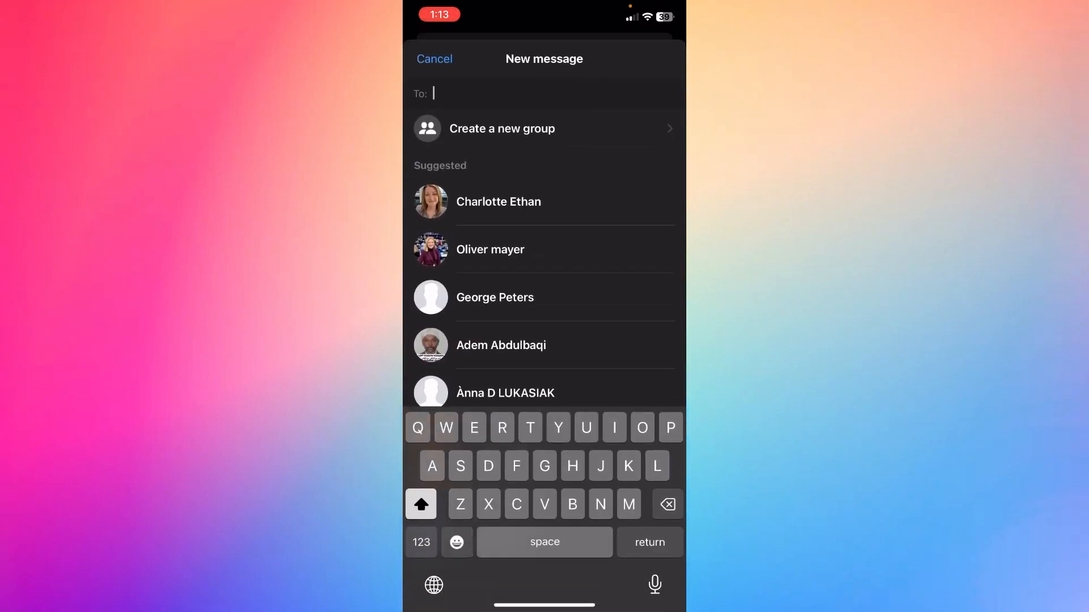
left_click(544, 115)
left_click(545, 196)
left_click(545, 245)
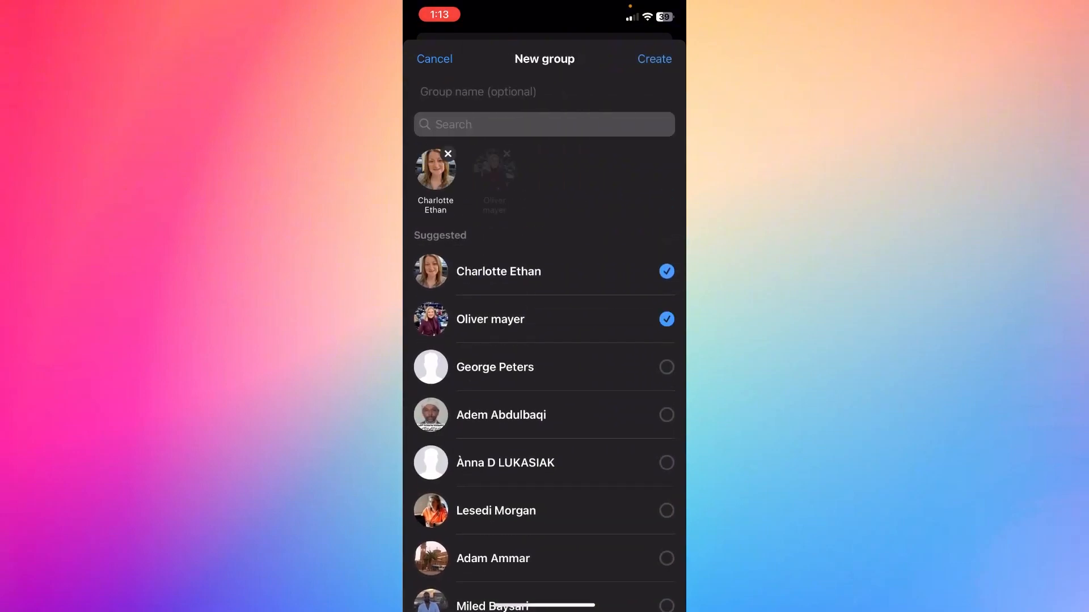
left_click(654, 59)
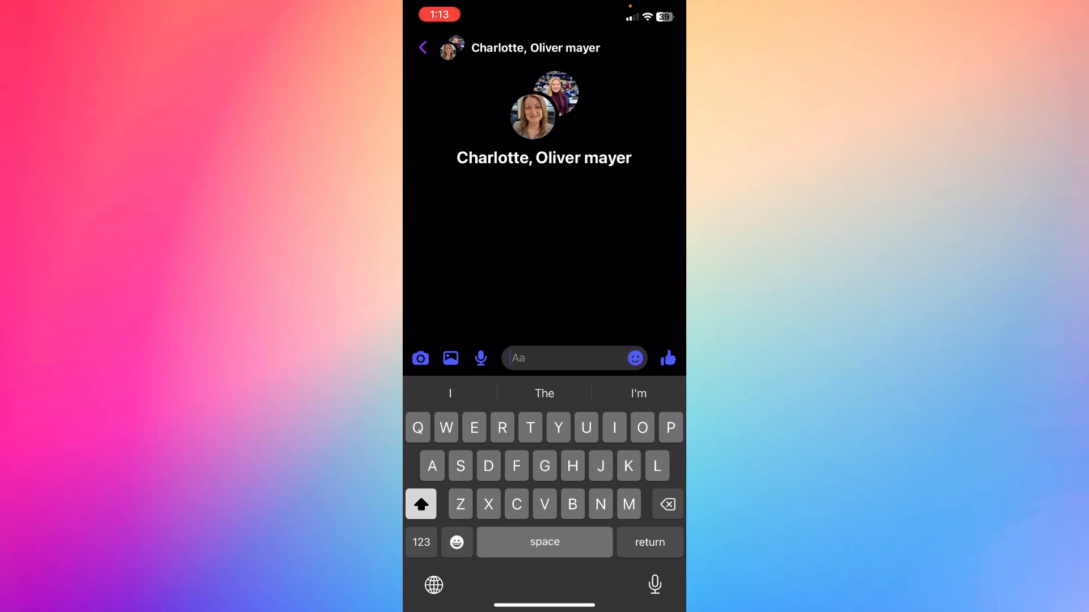
Step: Send '..' as the first group message and bring up the extra sharing options
left_click(545, 256)
left_click(570, 358)
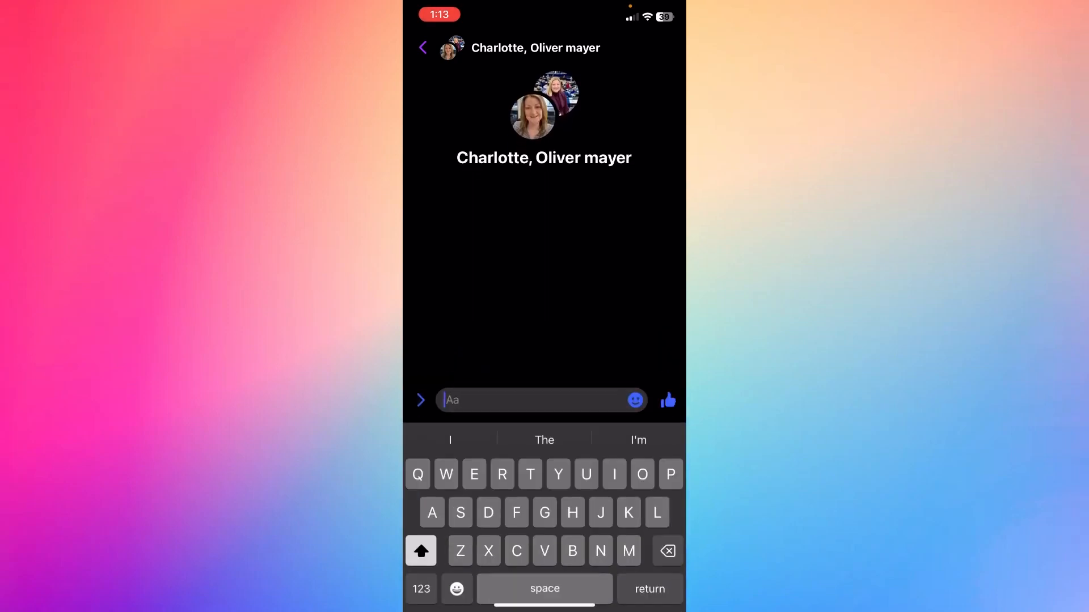
left_click(421, 542)
left_click(474, 465)
type(":")
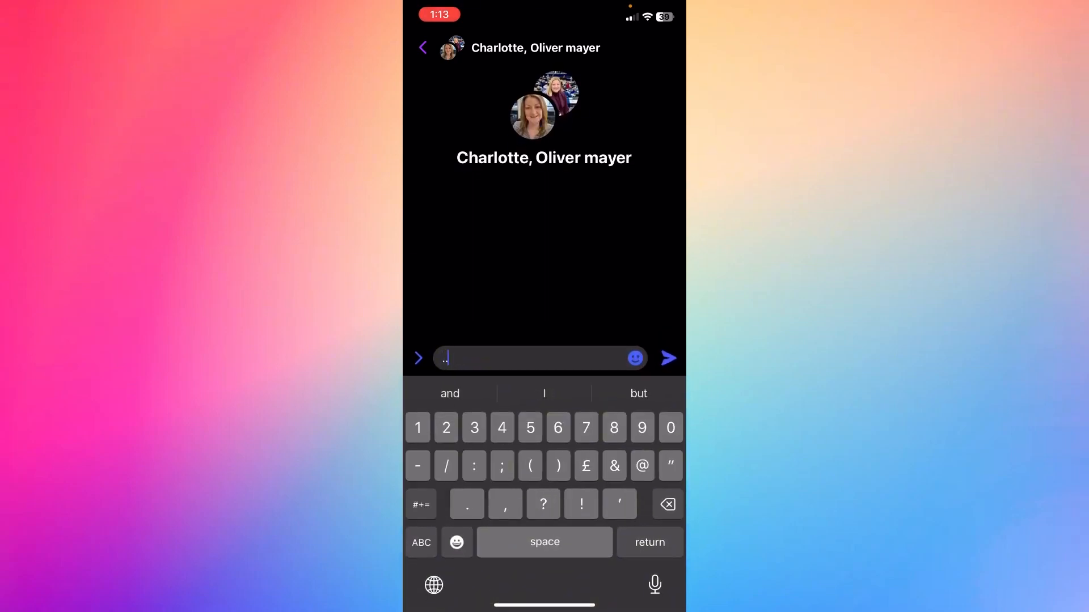
left_click(668, 358)
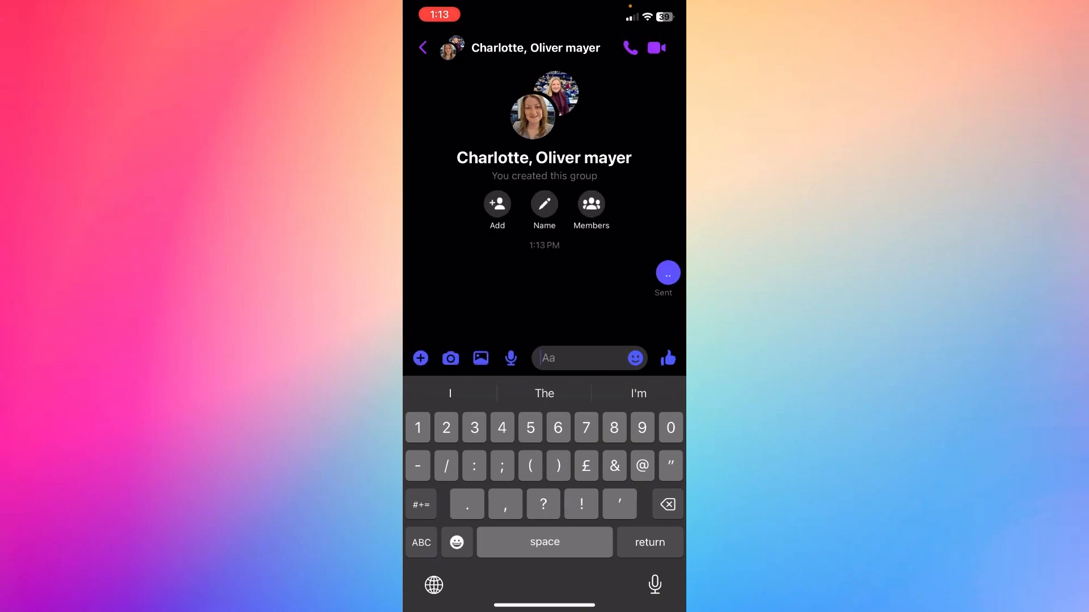
left_click(420, 358)
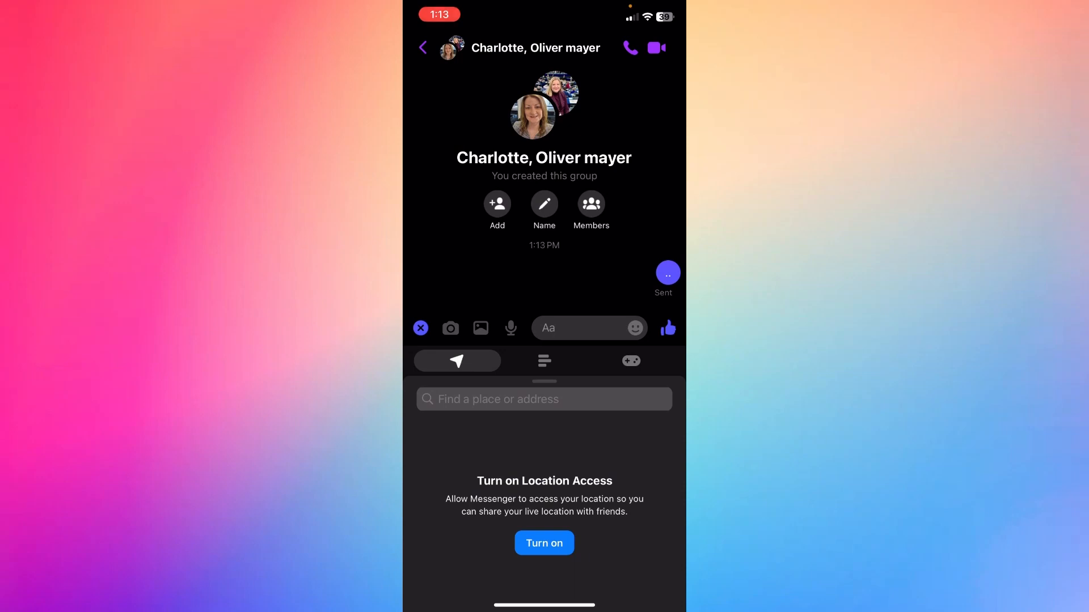
Step: Create a poll asking 'Jjoo' with the answers Yay and Nay and publish it
left_click(544, 361)
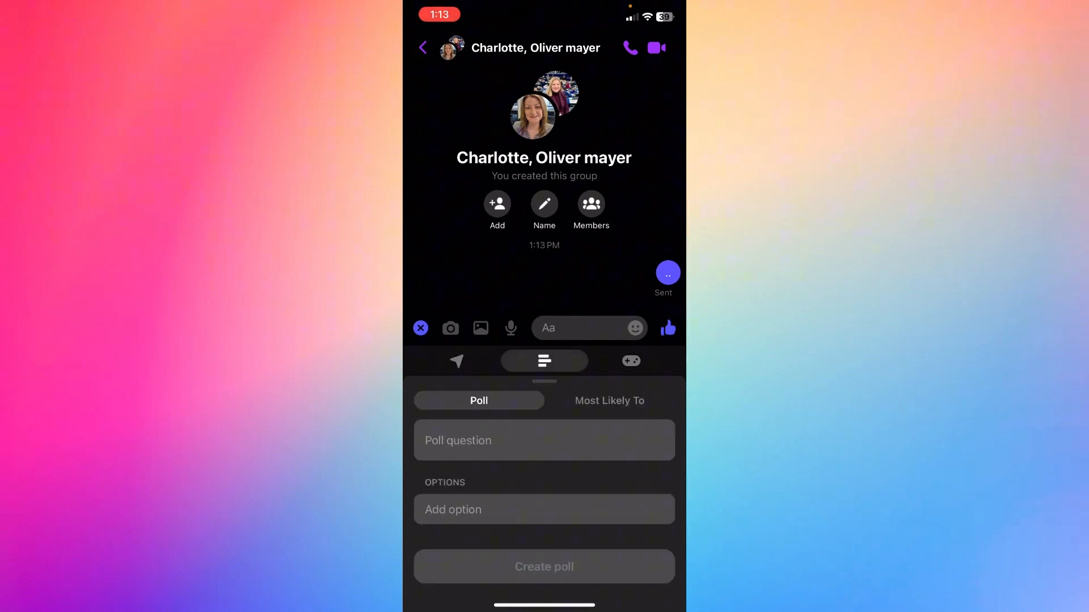
left_click(544, 440)
type("Jjoo")
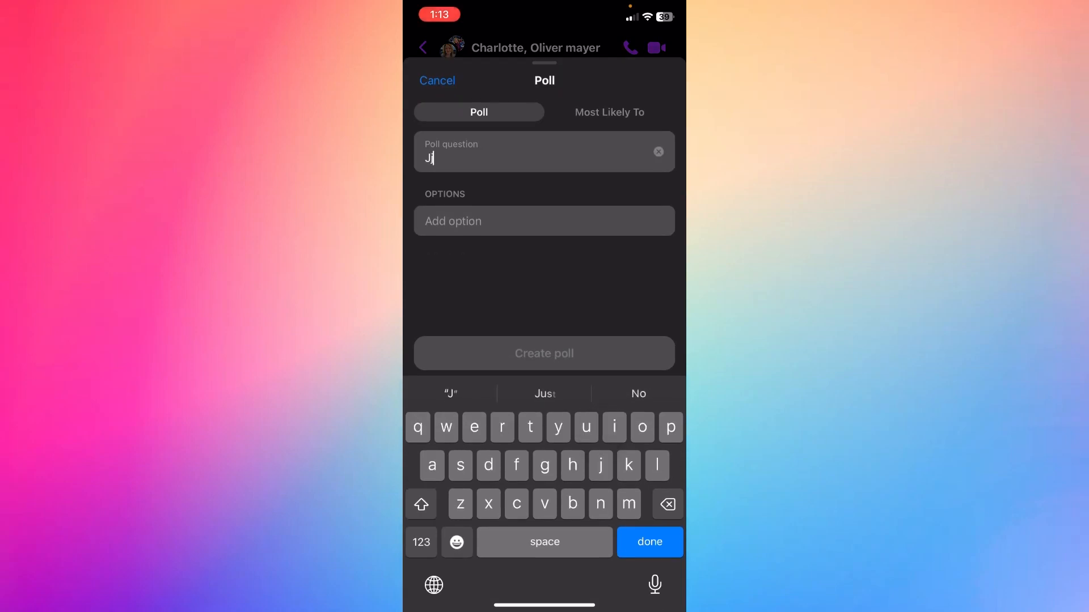
left_click(544, 222)
type("Y")
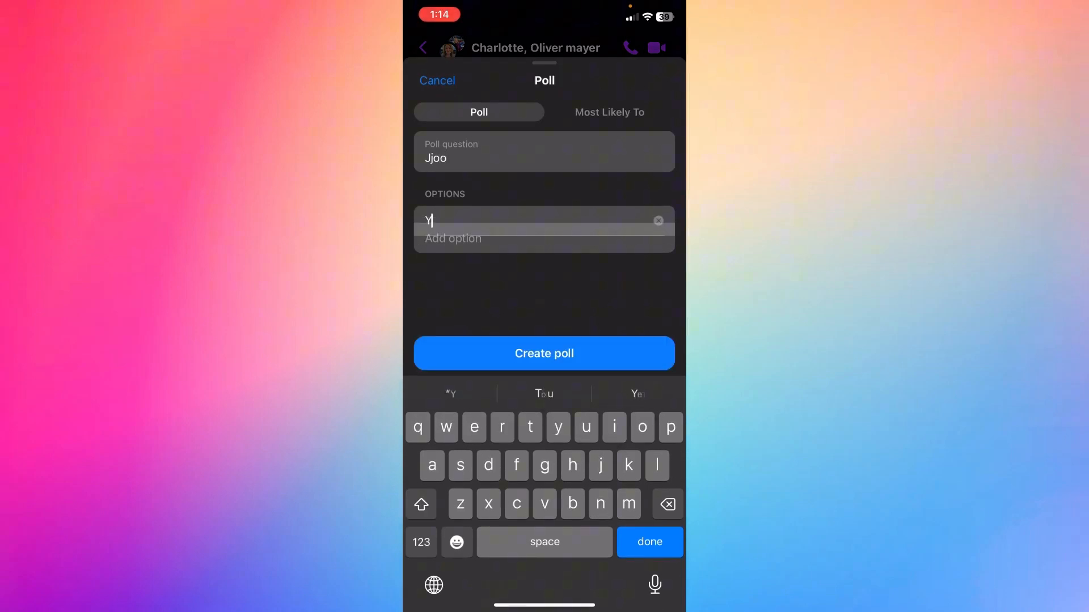
type("aty")
key("BackSpace")
key("BackSpace")
type("ay")
left_click(511, 251)
type("Nay")
left_click(544, 353)
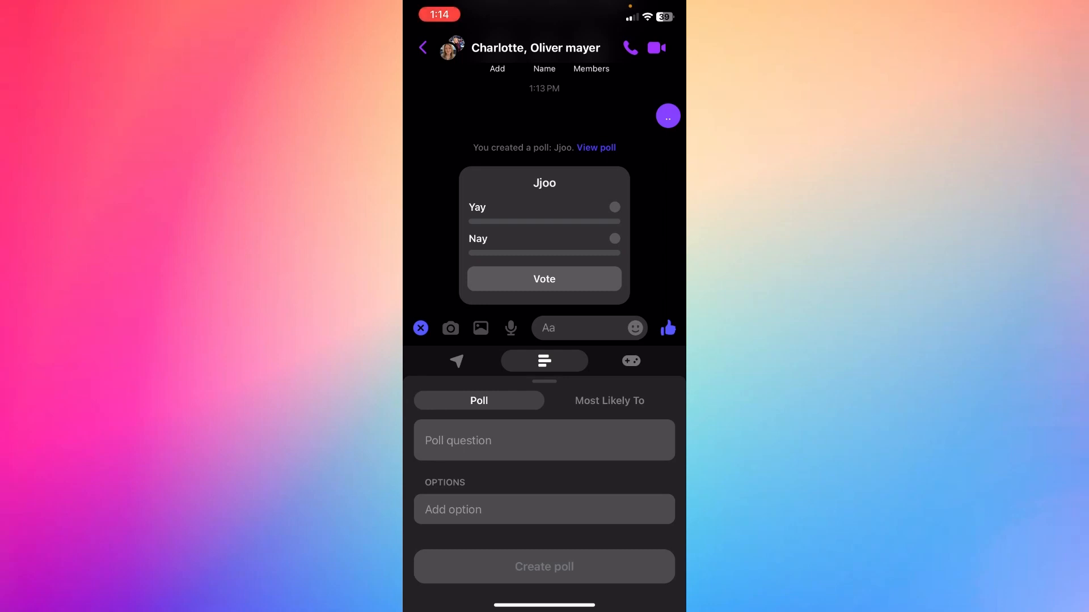
Step: Vote Nay on the Jjoo poll, submit it and close the poll panel
left_click(545, 279)
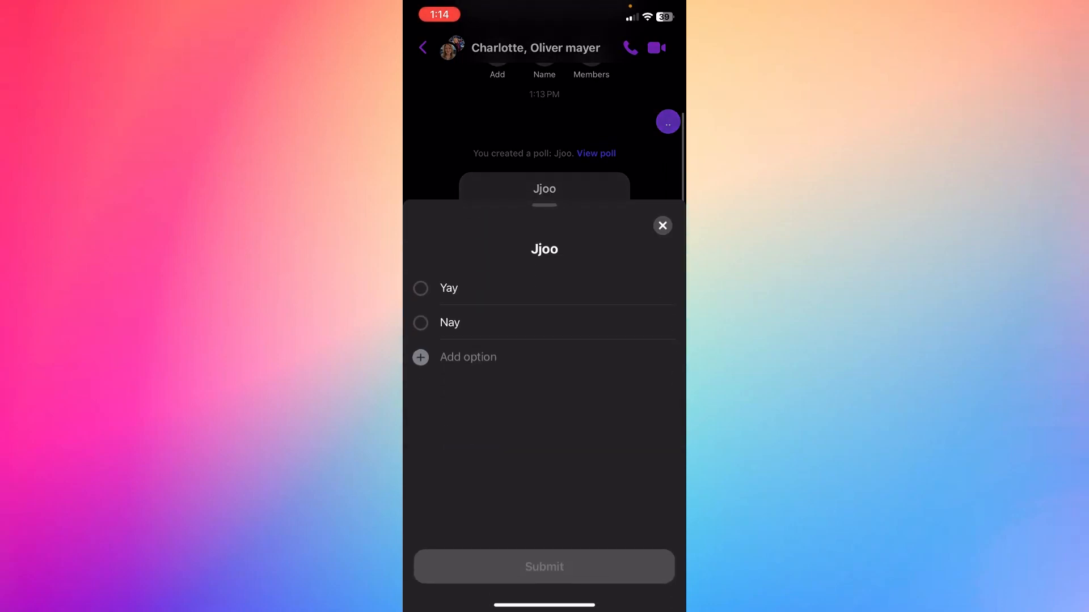
left_click(421, 323)
left_click(545, 567)
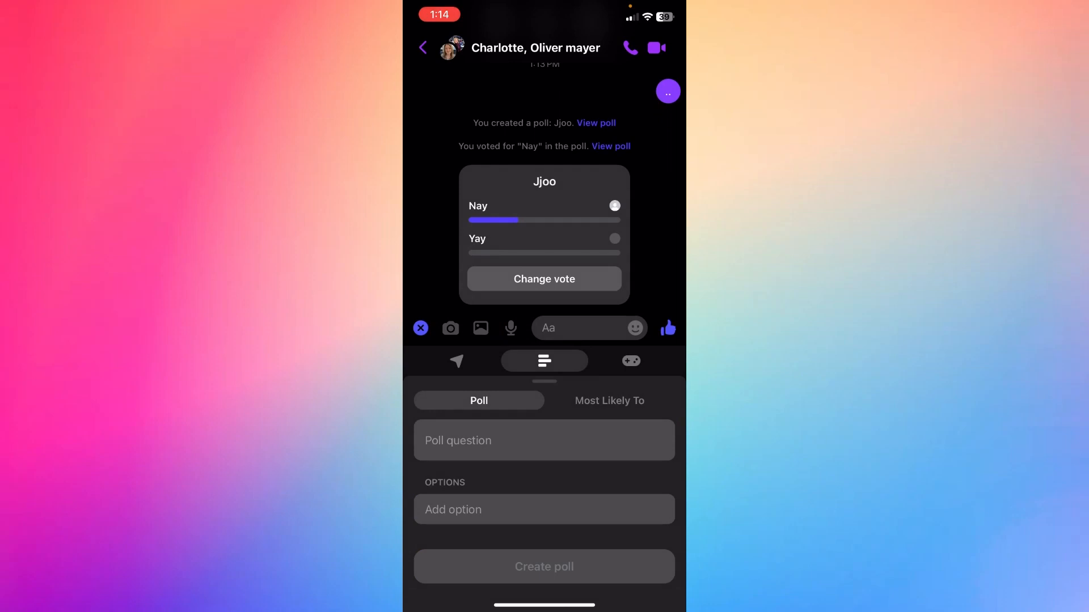
left_click(420, 328)
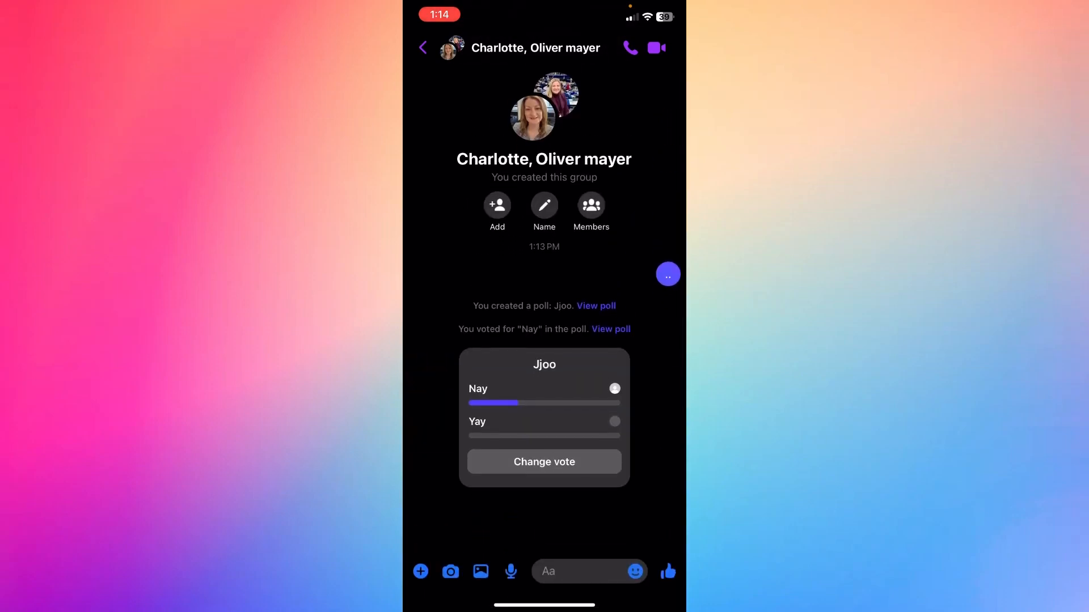